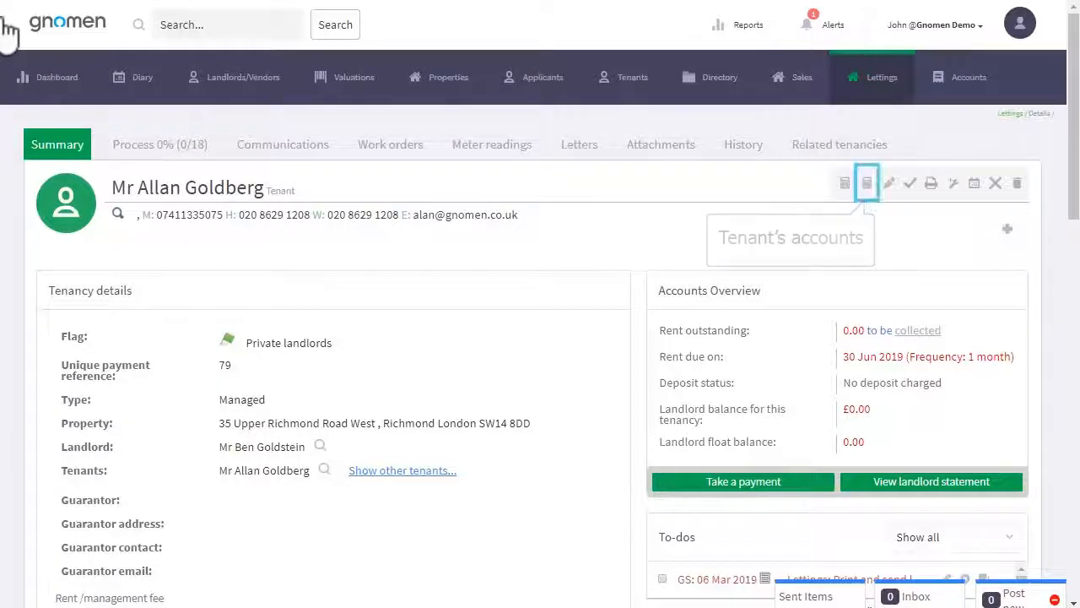
Open Tenant accounts from the tenant summary to see the all-£0.00 balances
{"action": "left_click", "coordinate": [867, 184]}
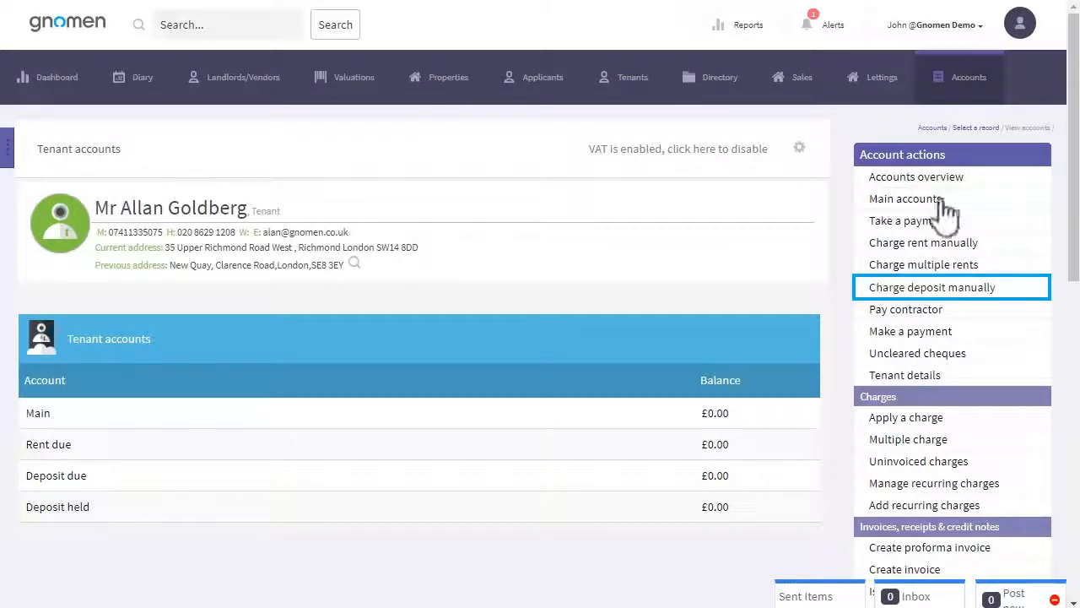
Manually charge a £1000 deposit with a memo naming the tenant, then view the balances
{"action": "left_click", "coordinate": [937, 288]}
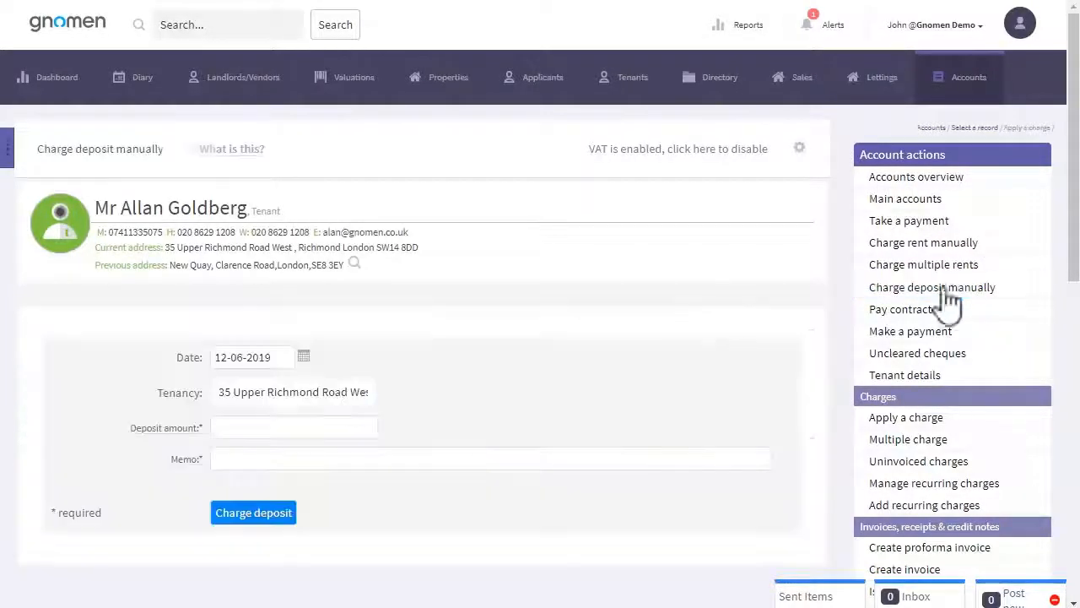
{"action": "left_click", "coordinate": [295, 427]}
{"action": "type", "text": "1000"}
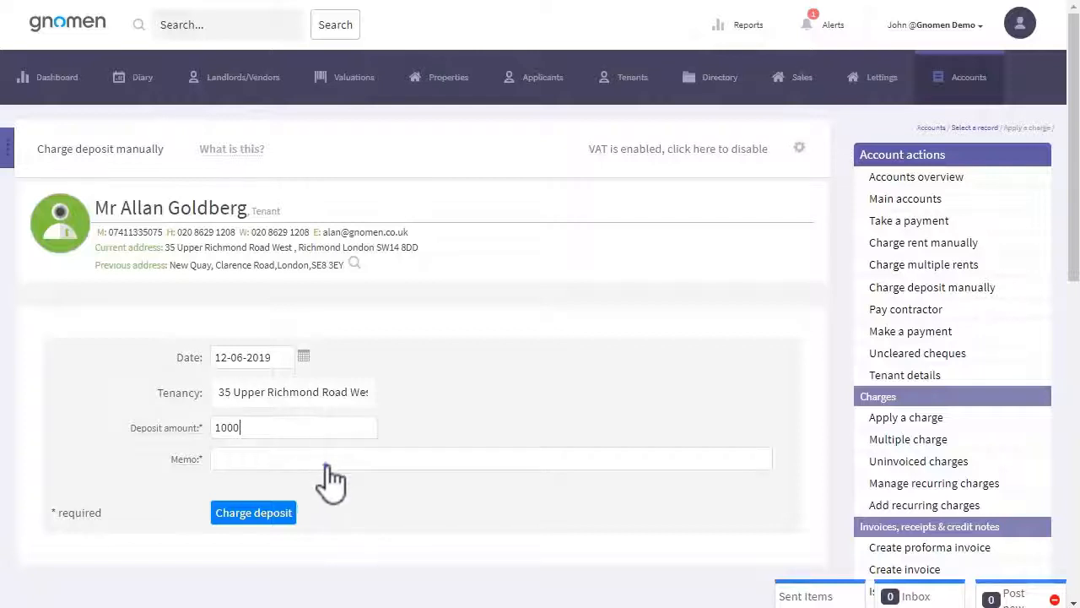
{"action": "left_click", "coordinate": [328, 466]}
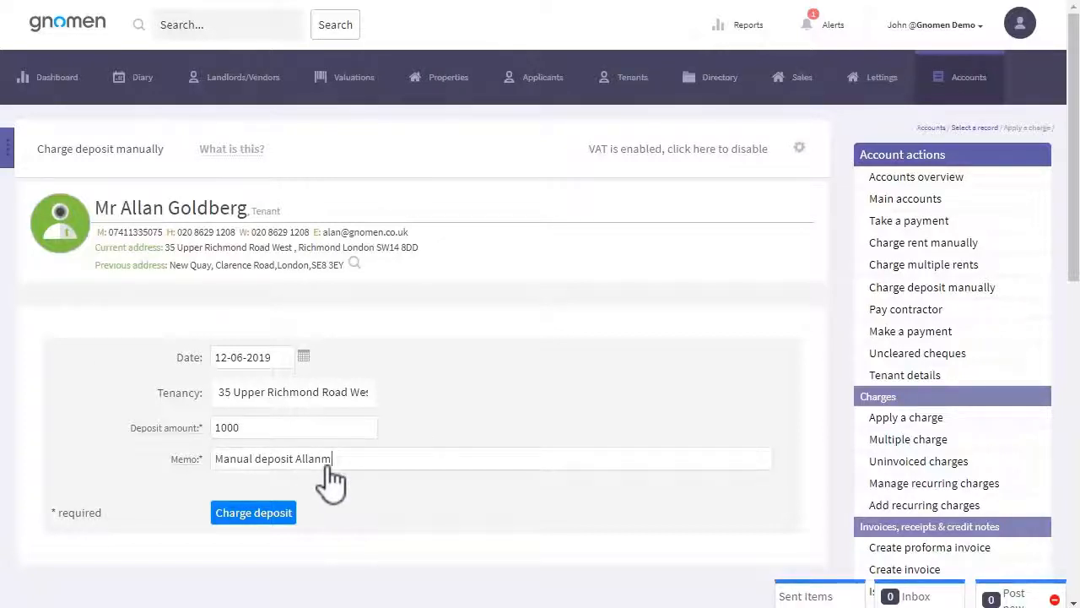
{"action": "left_click", "coordinate": [252, 515]}
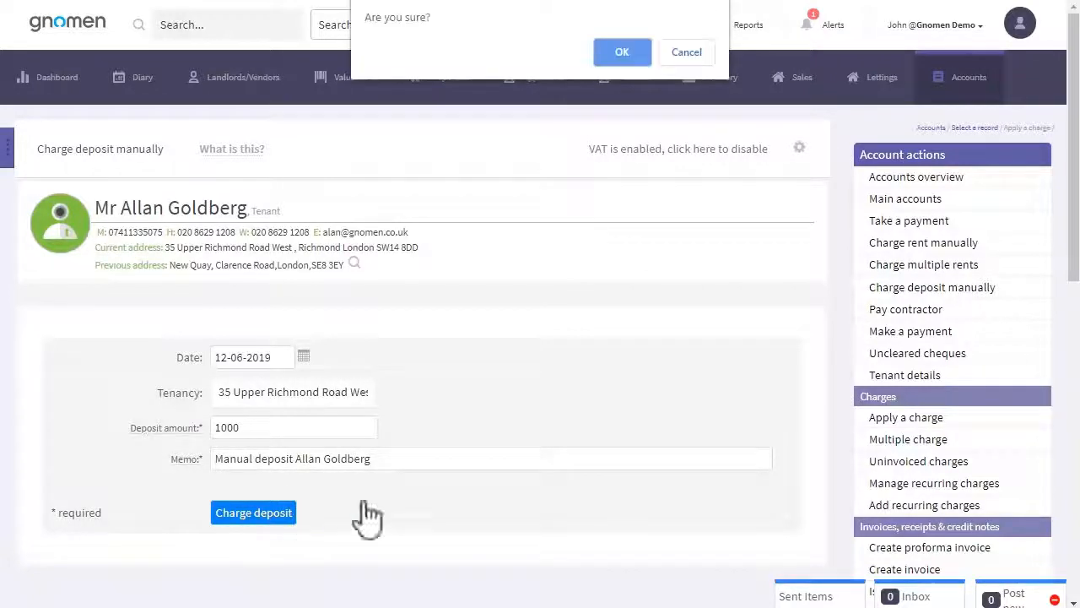
{"action": "left_click", "coordinate": [622, 52]}
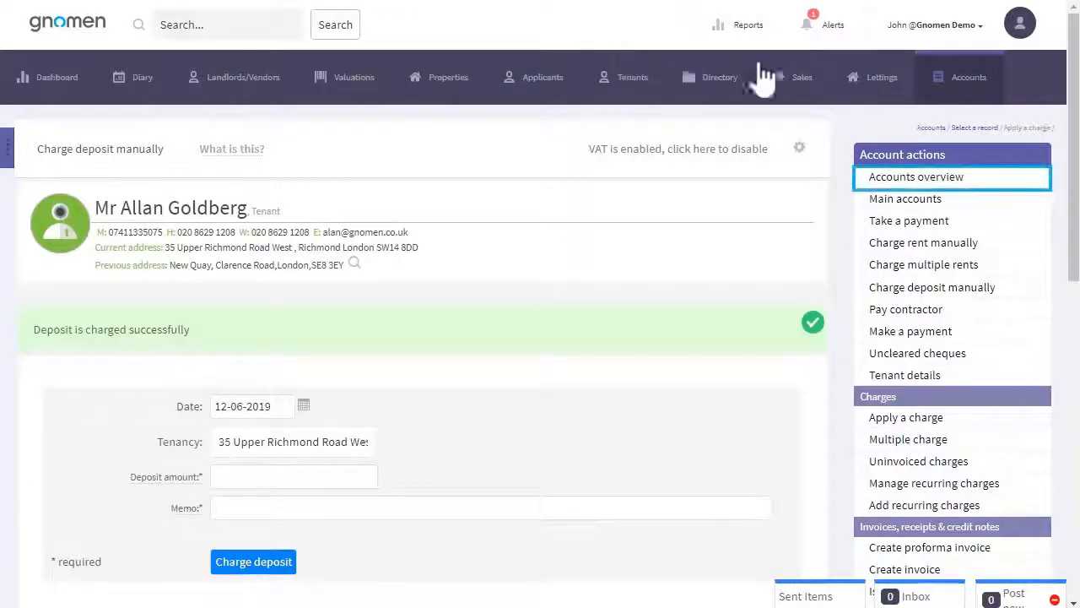
{"action": "left_click", "coordinate": [902, 183]}
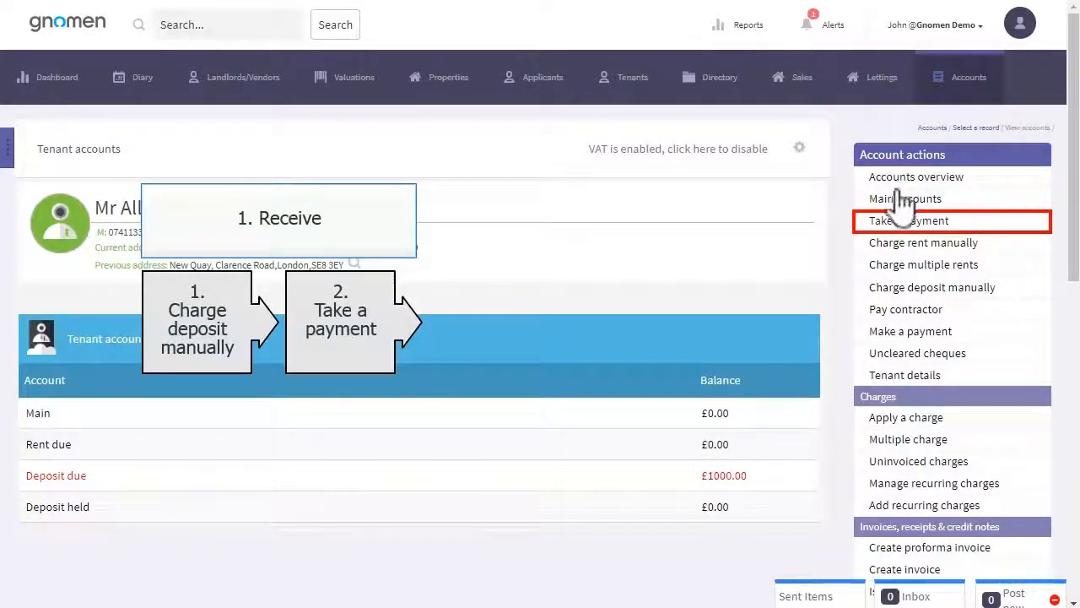
Receive the £1000 deposit payment into the Deposit bank account, with a memo naming the tenant
{"action": "left_click", "coordinate": [899, 223]}
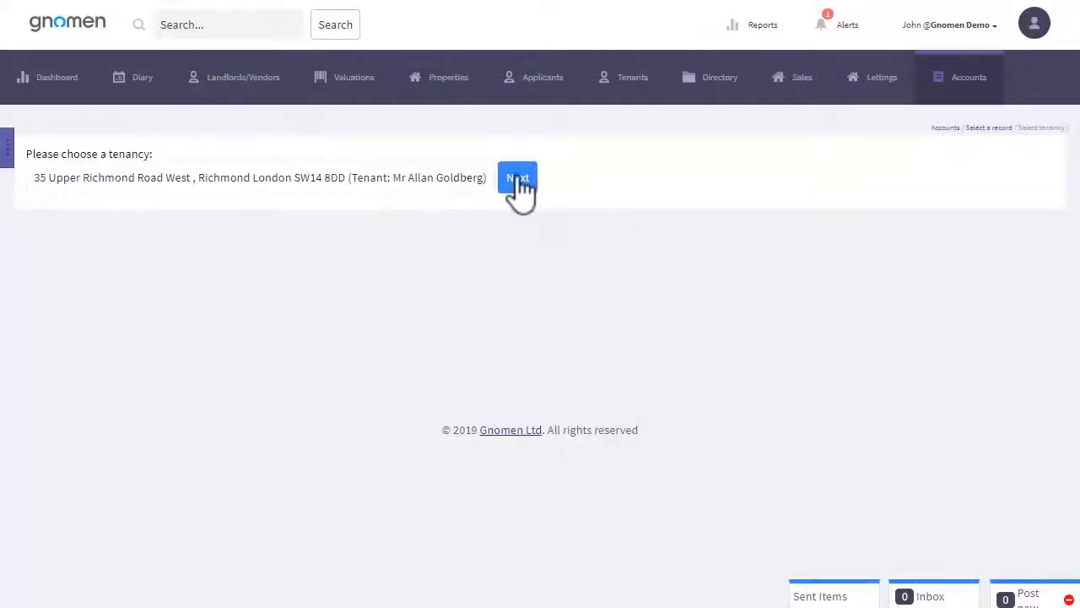
{"action": "left_click", "coordinate": [518, 180]}
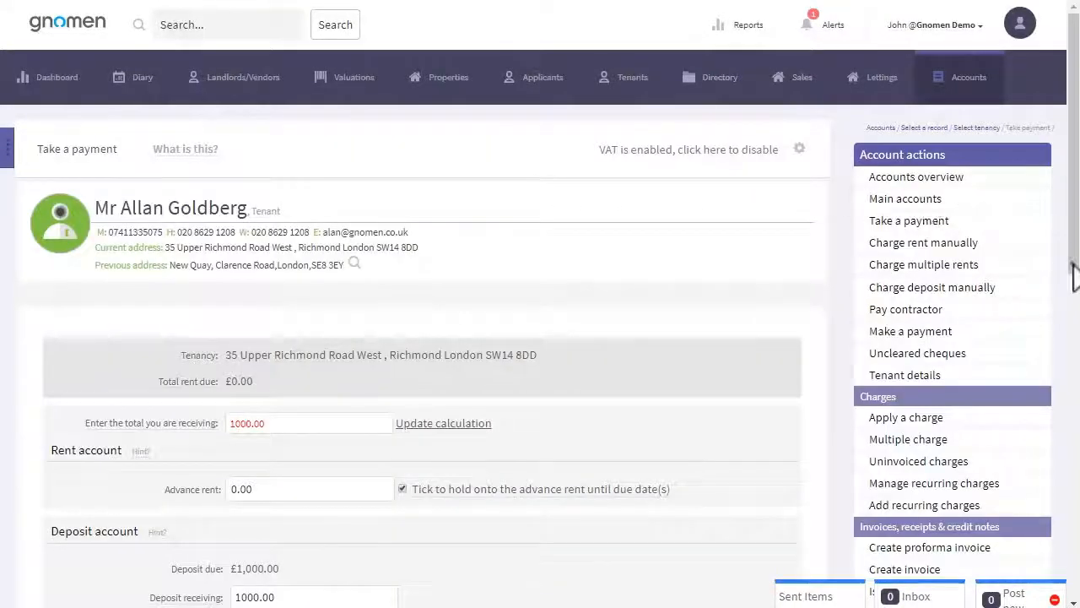
{"action": "left_click_drag", "start_coordinate": [1074, 275], "coordinate": [1075, 440]}
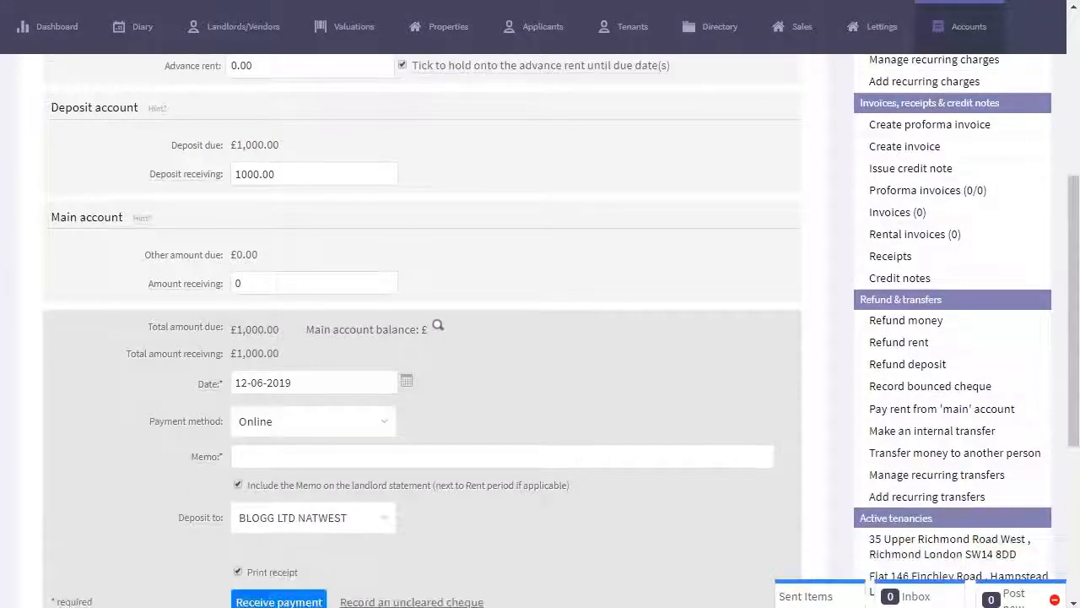
{"action": "left_click", "coordinate": [291, 518]}
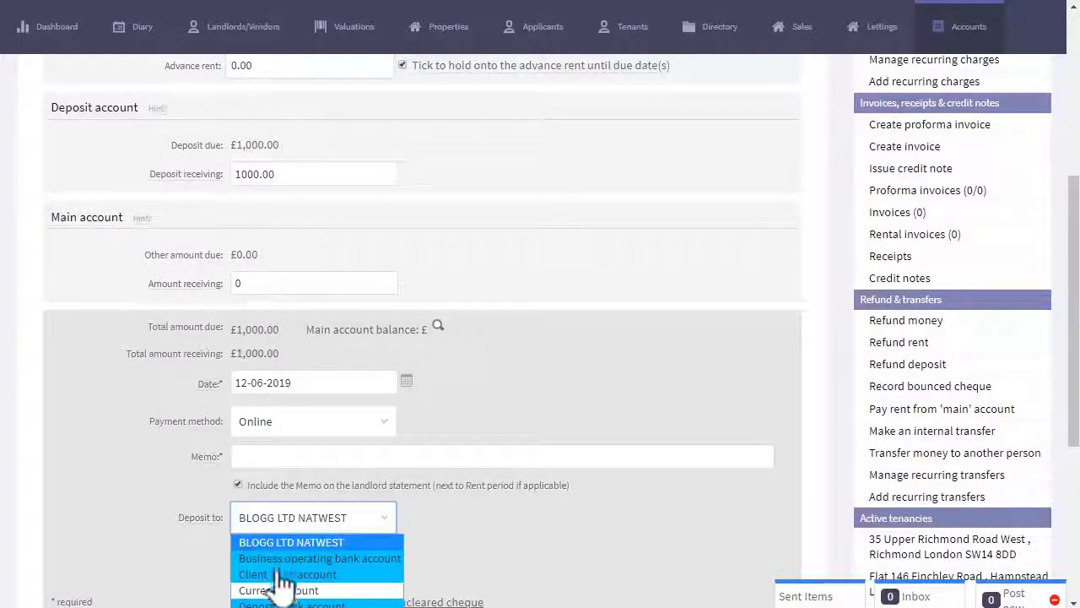
{"action": "left_click", "coordinate": [278, 603]}
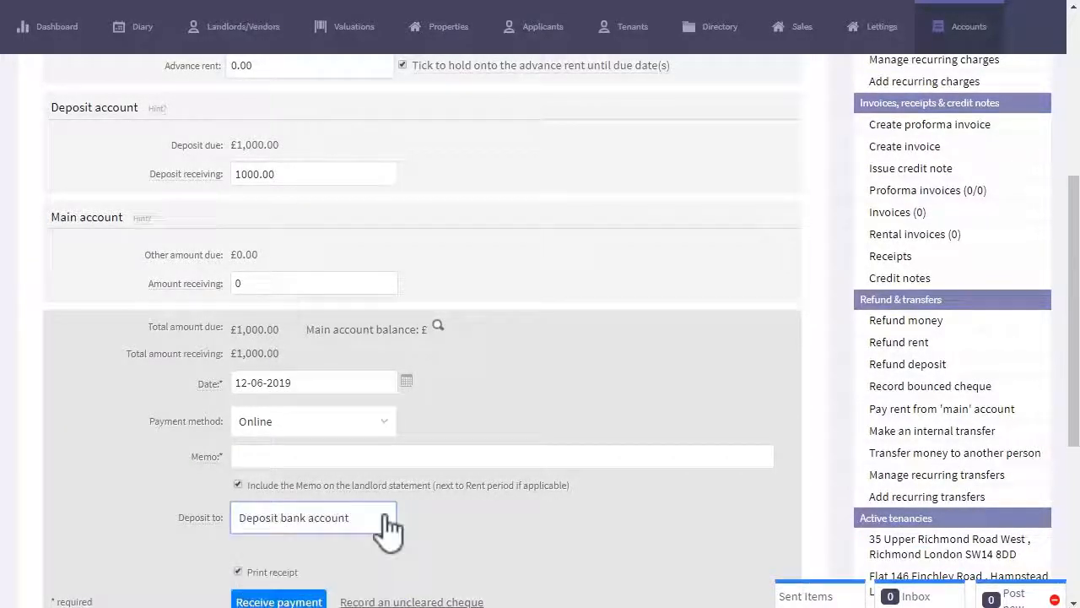
{"action": "left_click", "coordinate": [394, 457]}
{"action": "type", "text": "Deposit received Allan"}
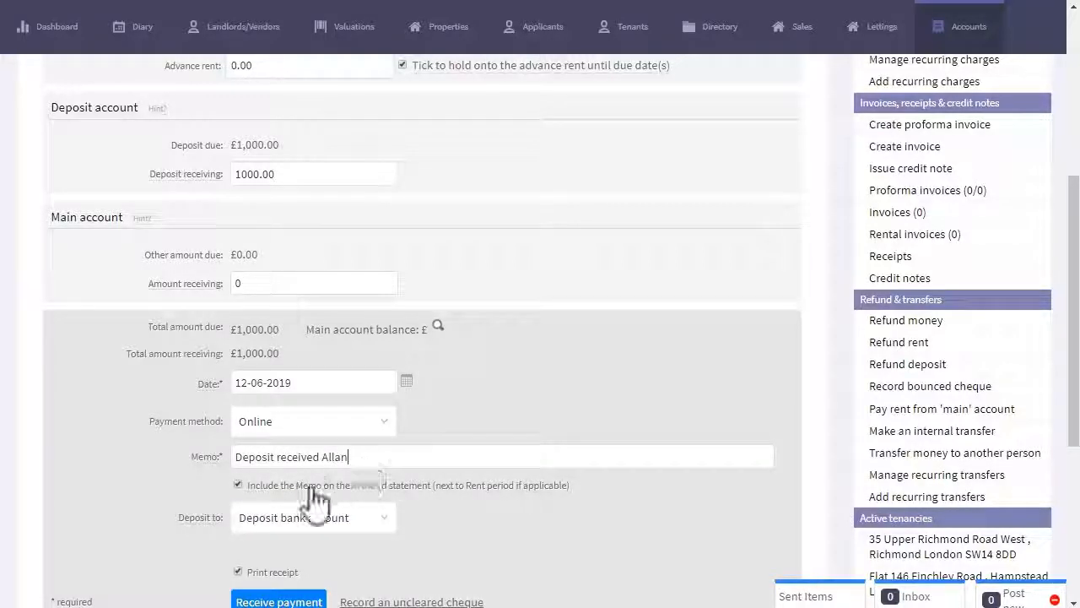
{"action": "left_click", "coordinate": [283, 601]}
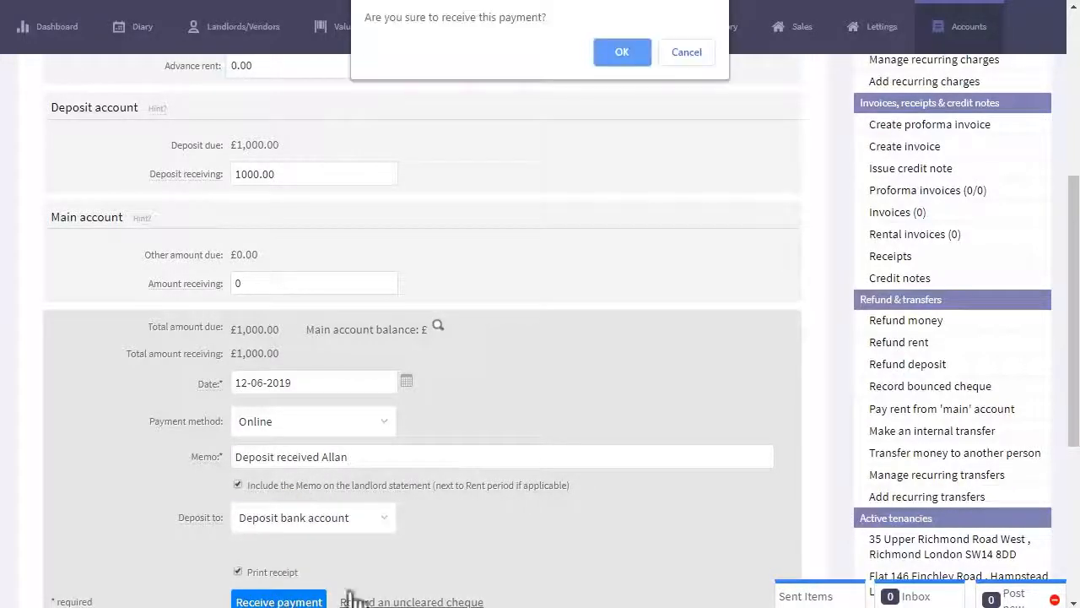
{"action": "left_click", "coordinate": [622, 53]}
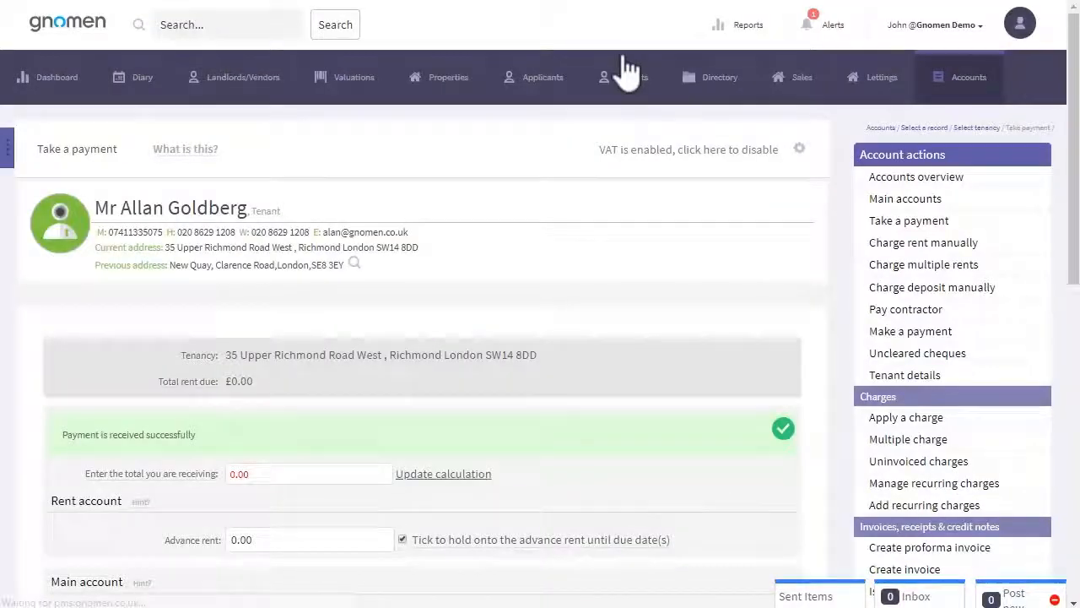
Check the tenant's £1000 deposit held and its listing in the Deposits held report
{"action": "left_click", "coordinate": [934, 182]}
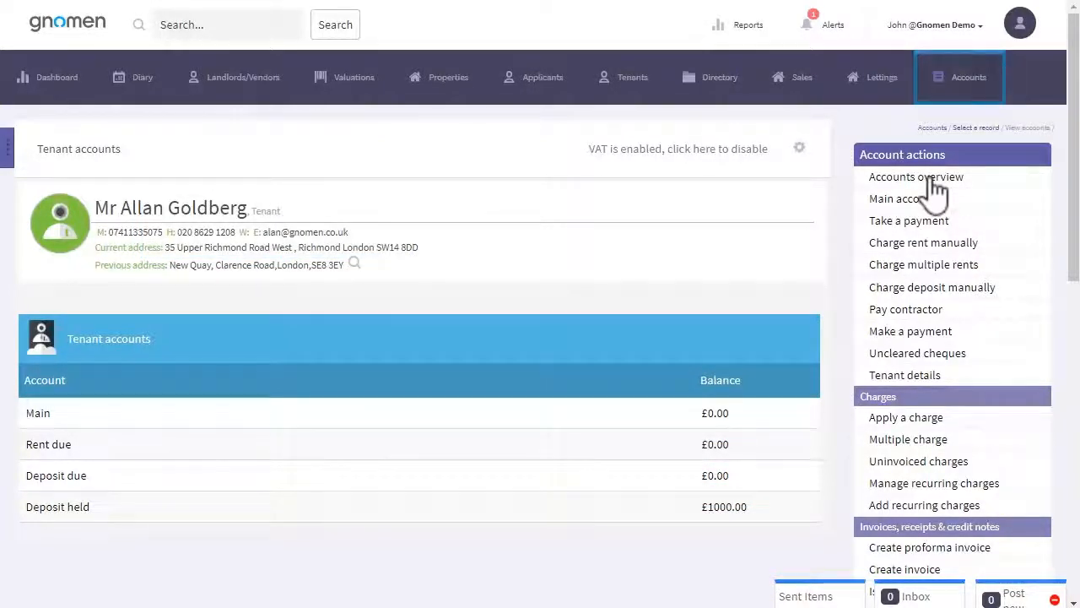
{"action": "left_click", "coordinate": [966, 80]}
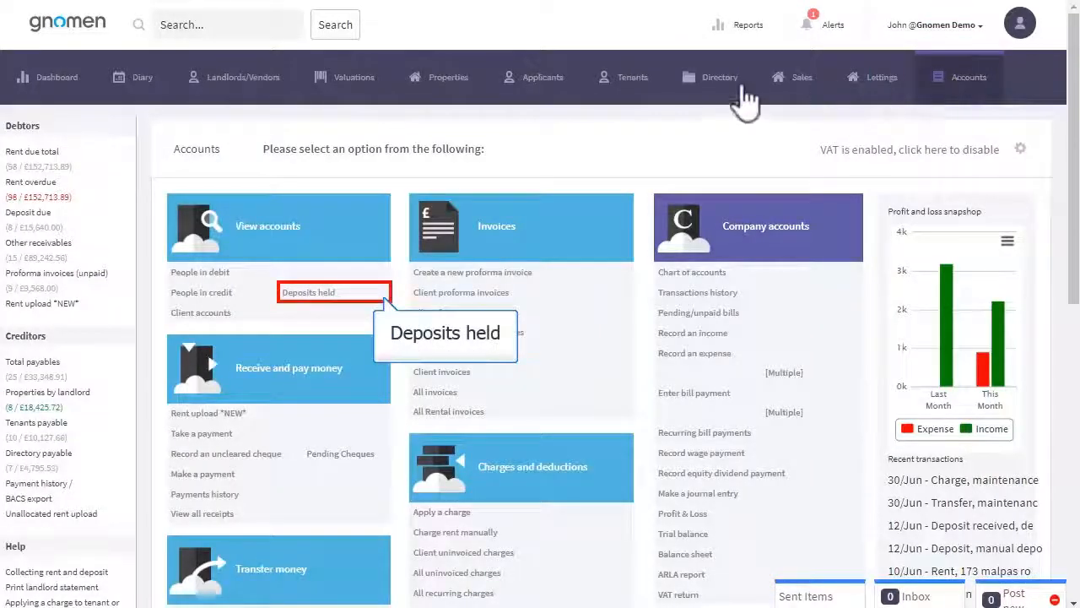
{"action": "left_click", "coordinate": [319, 294]}
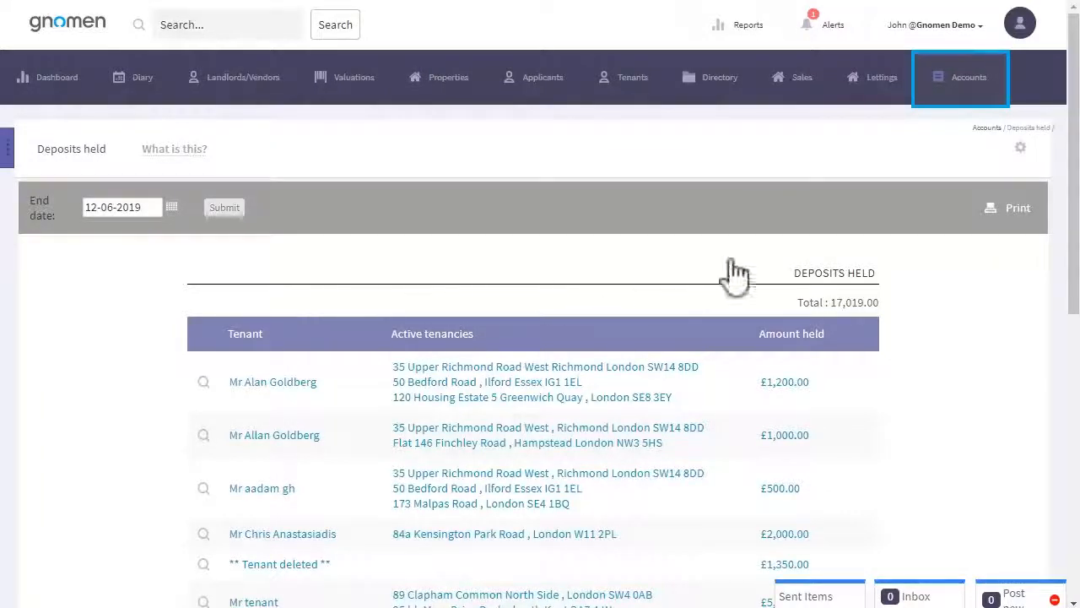
{"action": "left_click", "coordinate": [967, 91]}
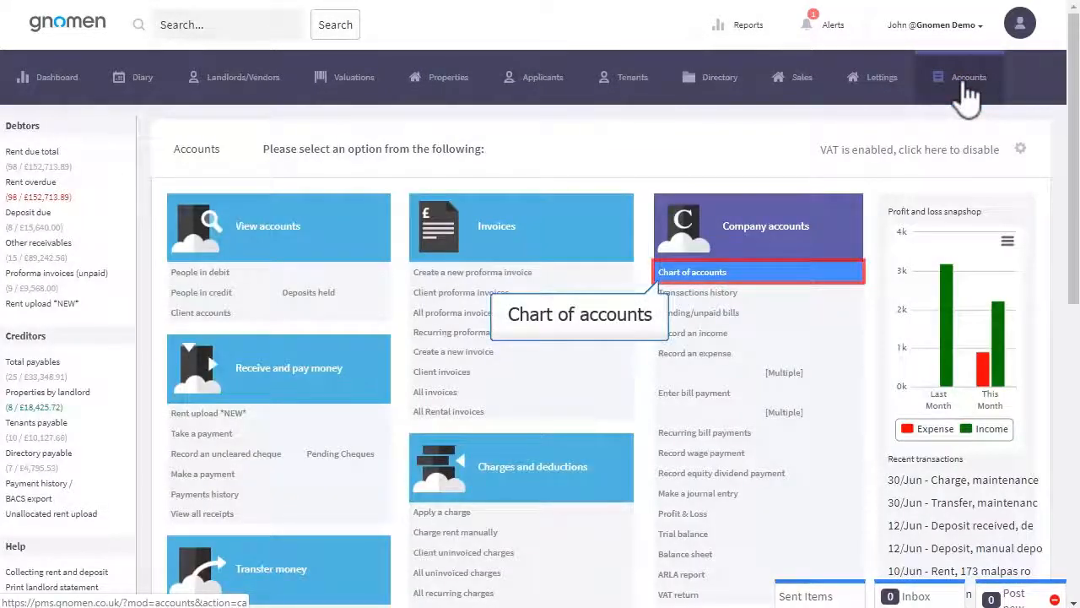
Search the Chart of accounts for 'deposit' and open the Deposit bank account's activity
{"action": "left_click", "coordinate": [703, 277]}
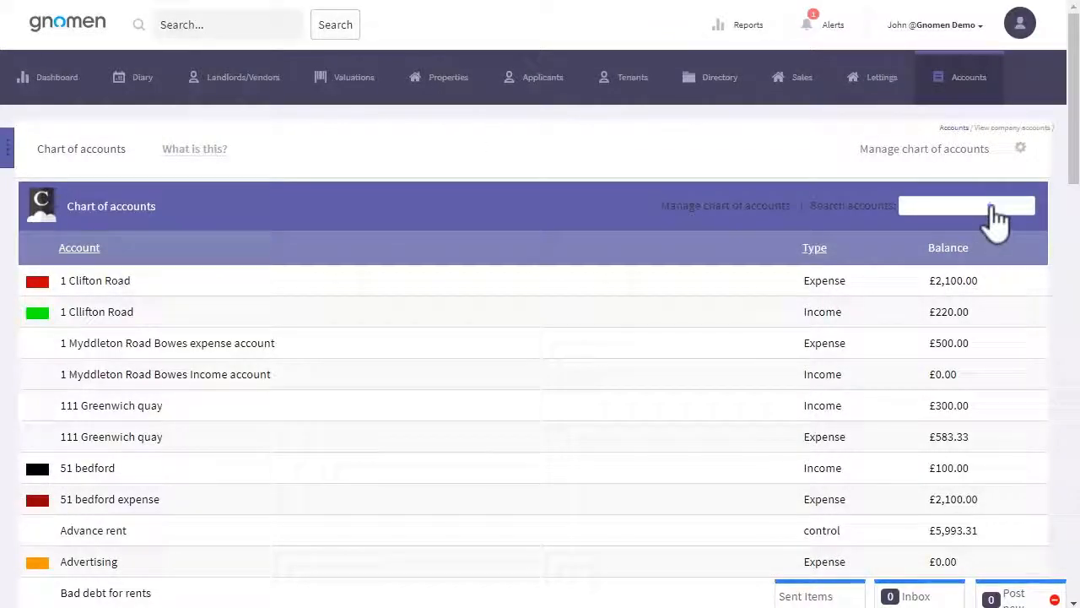
{"action": "left_click", "coordinate": [994, 210]}
{"action": "type", "text": "deposit"}
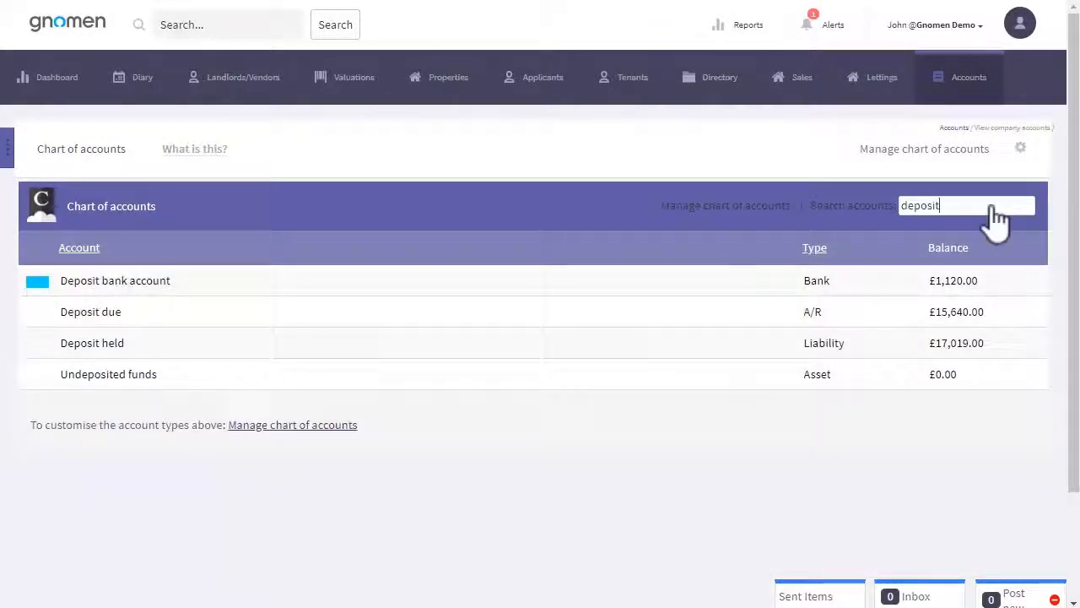
{"action": "left_click", "coordinate": [131, 282]}
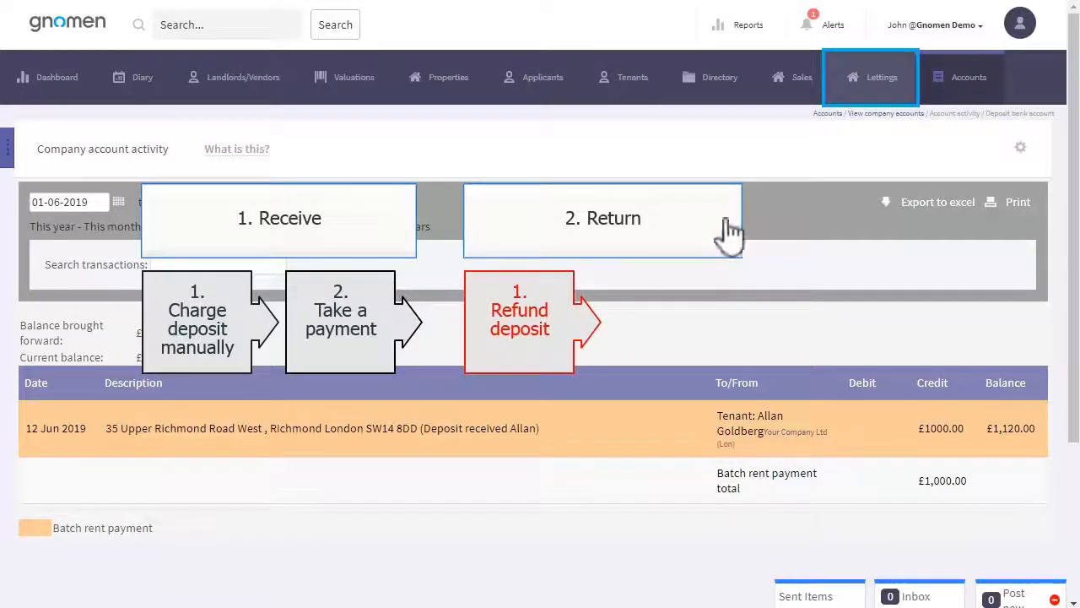
Go to the tenant's accounts from the Lettings tenancy list
{"action": "left_click", "coordinate": [876, 85]}
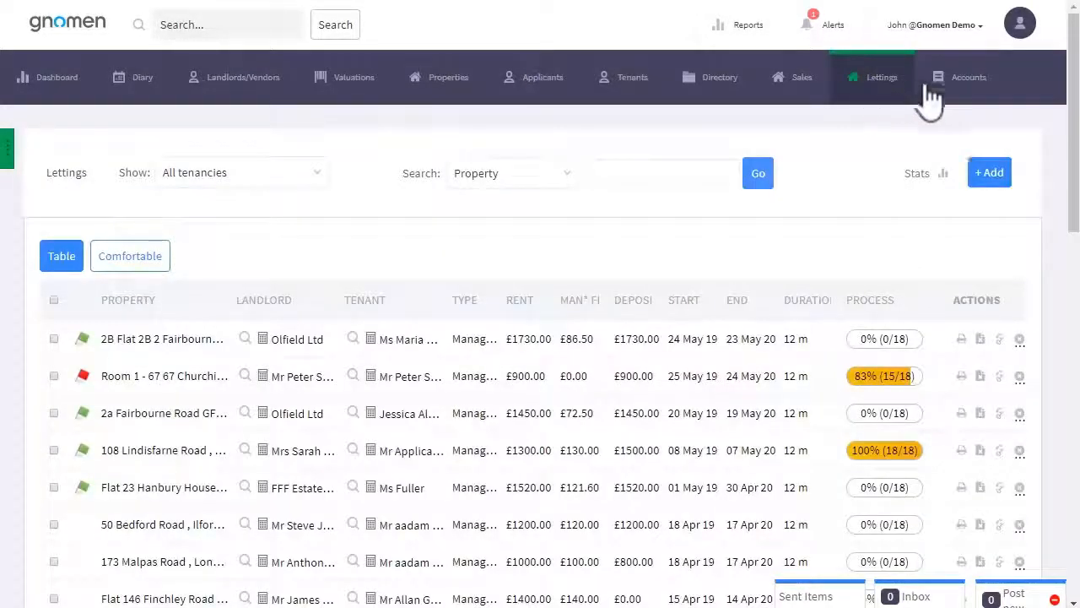
{"action": "left_click", "coordinate": [1071, 258]}
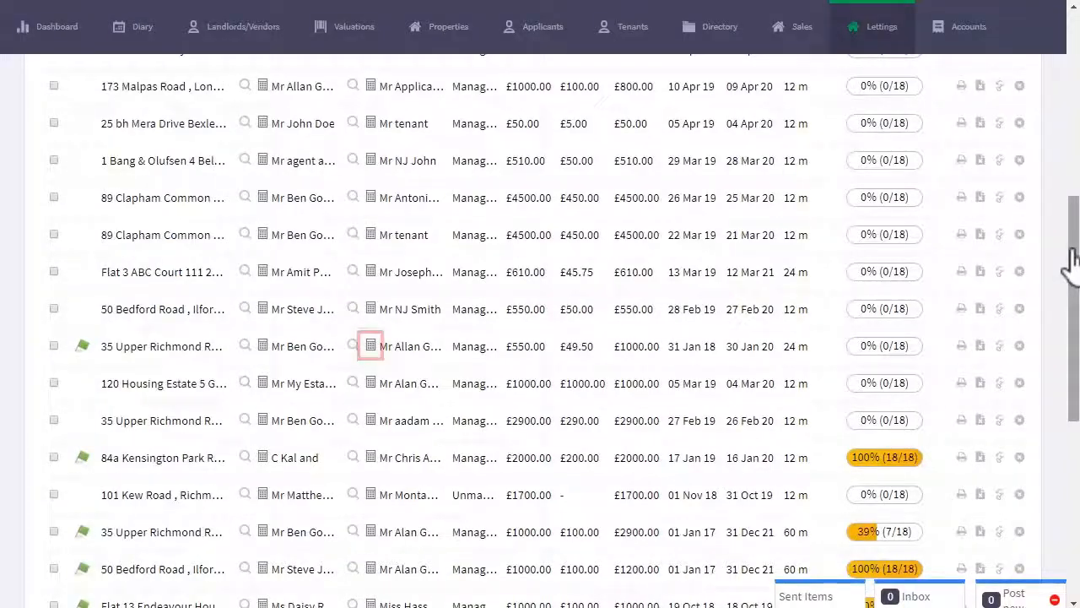
{"action": "left_click", "coordinate": [372, 348]}
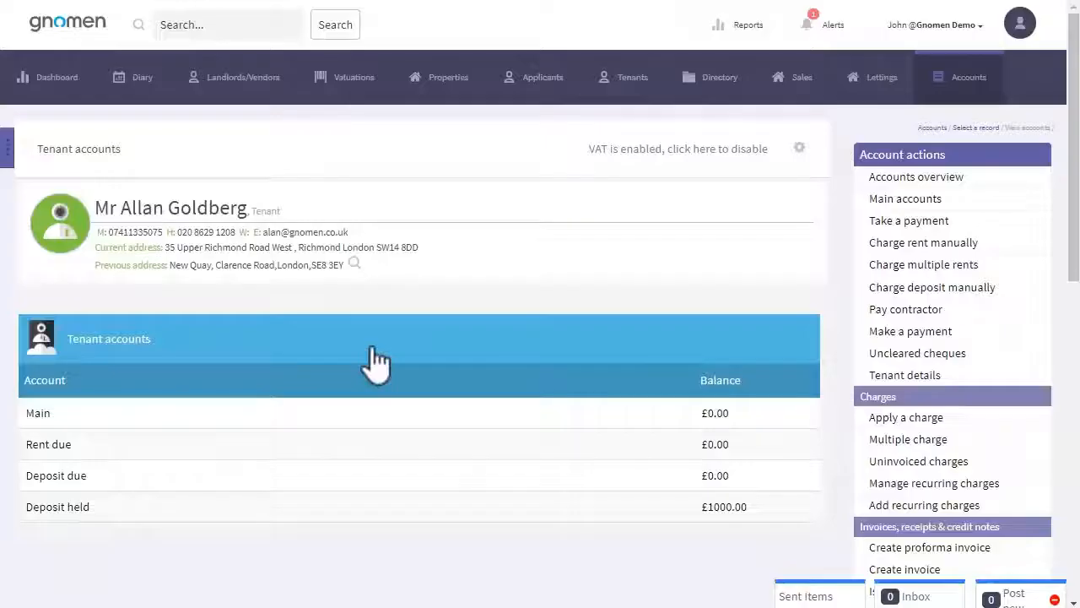
{"action": "left_click", "coordinate": [1072, 308]}
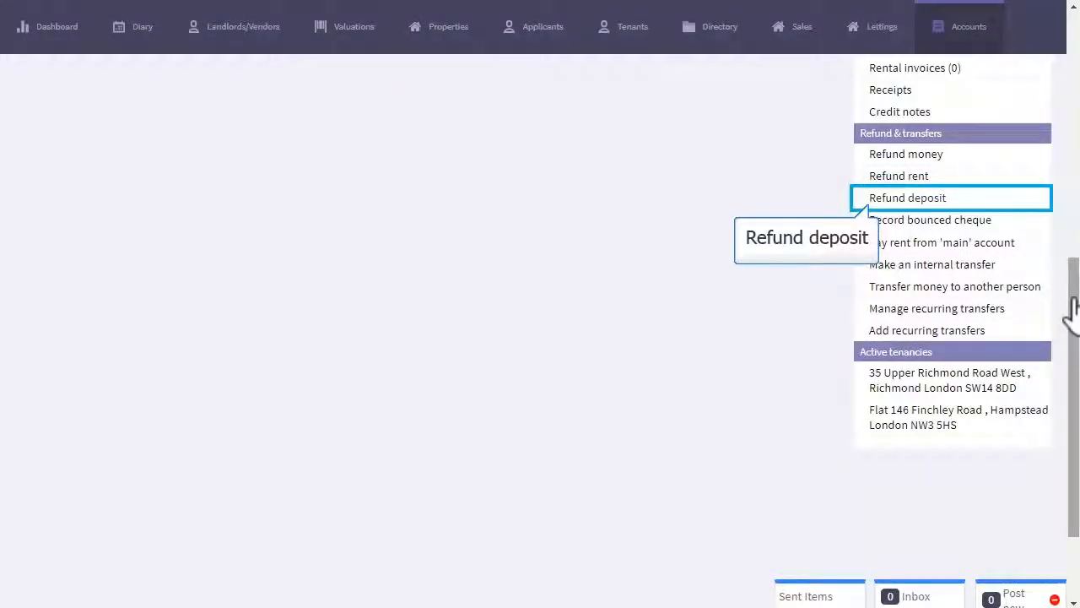
Refund the £1000 deposit with the memo 'Deposit return' plus the tenant's name
{"action": "left_click", "coordinate": [903, 201]}
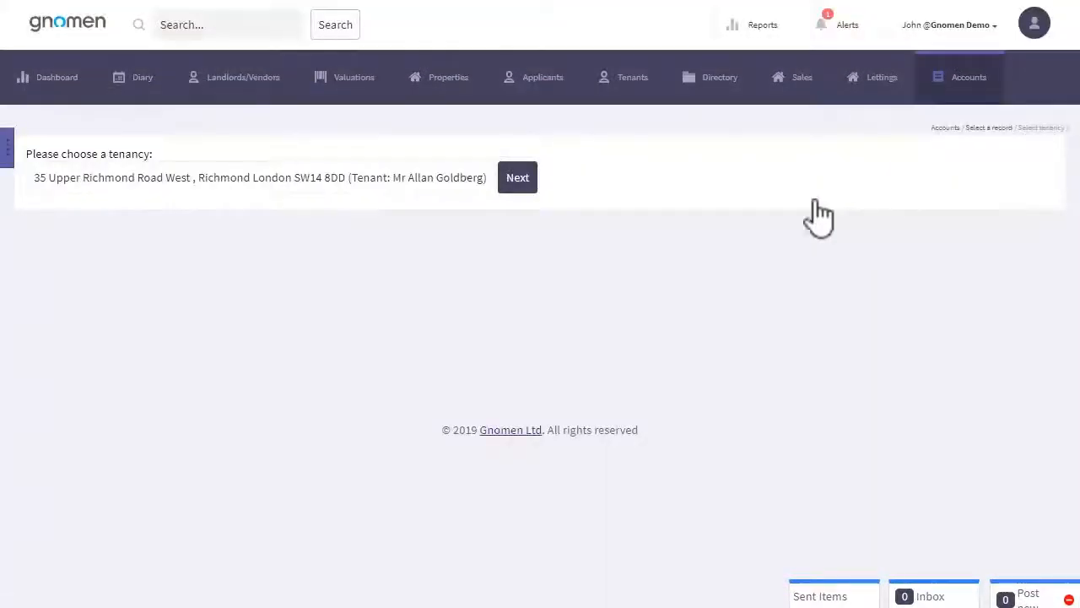
{"action": "left_click", "coordinate": [513, 183]}
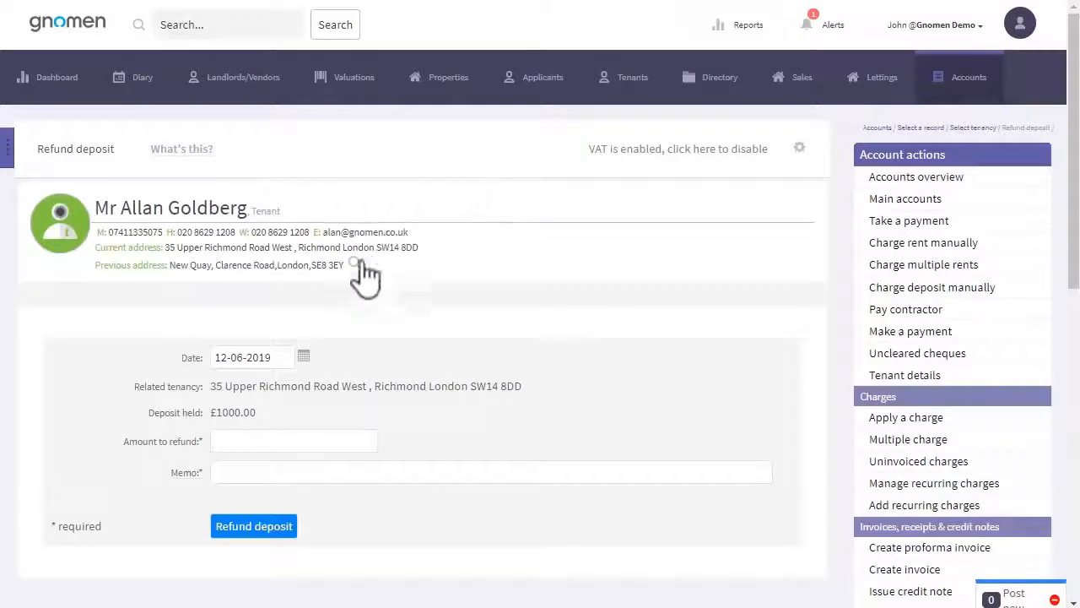
{"action": "left_click", "coordinate": [327, 445]}
{"action": "type", "text": "1000"}
{"action": "left_click", "coordinate": [372, 477]}
{"action": "type", "text": "Deposit return Allan"}
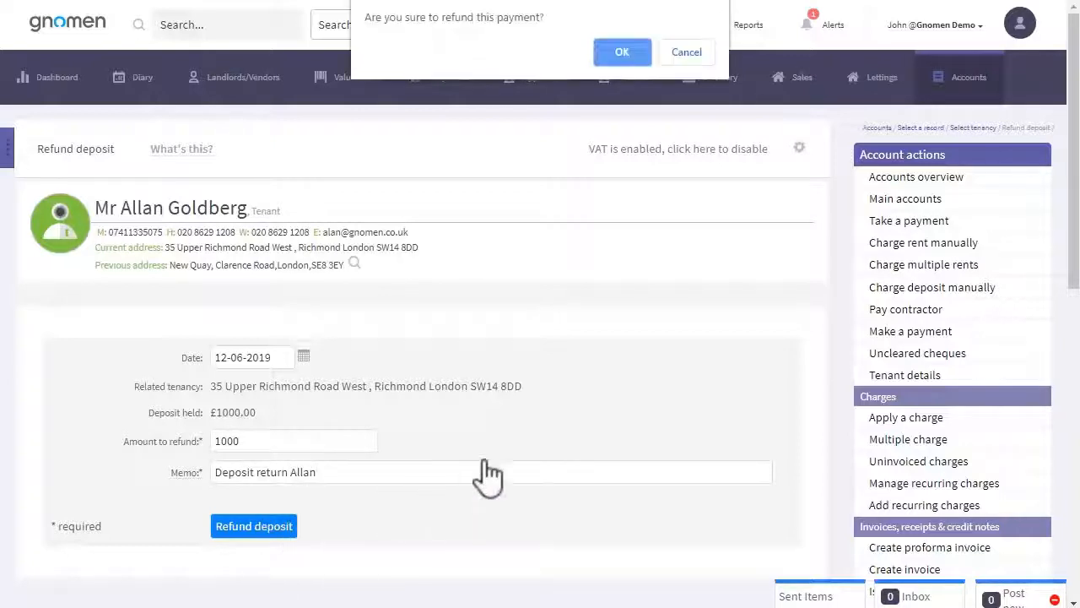
{"action": "left_click", "coordinate": [623, 54]}
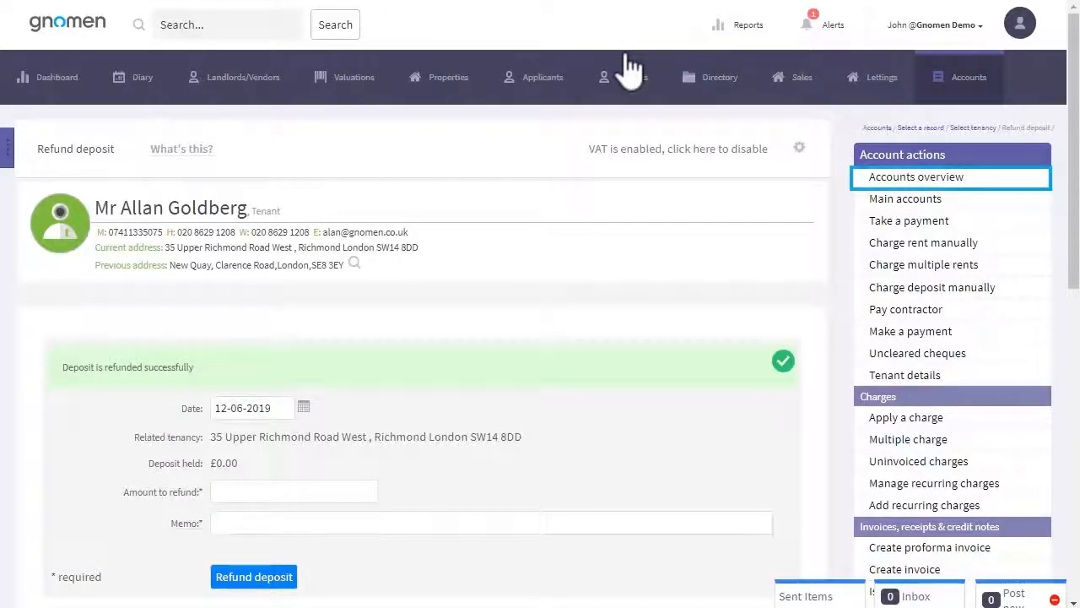
View the tenant's balances: Main £1000.00, Deposit held £0.00
{"action": "left_click", "coordinate": [882, 178]}
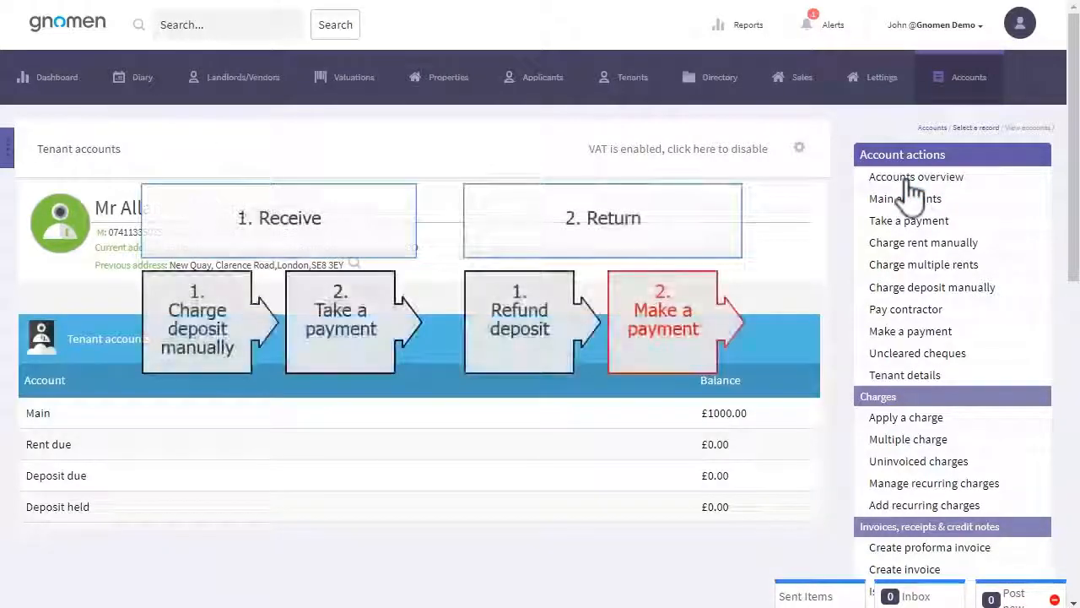